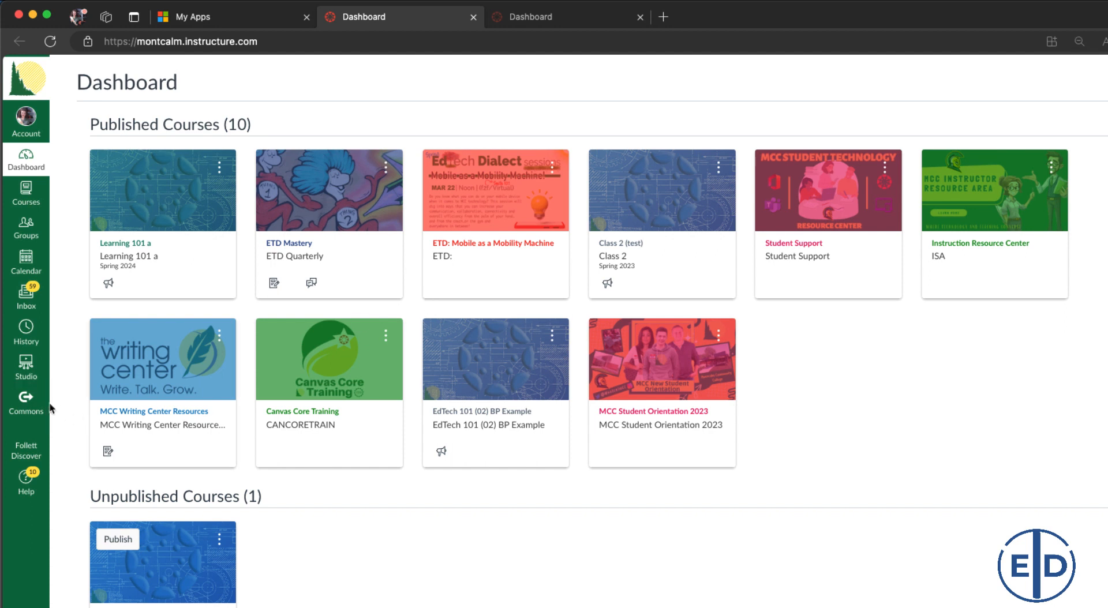
Search Commons for "course will open soon" and open the "Course Will Open Soon!" page resource.
click(15, 408)
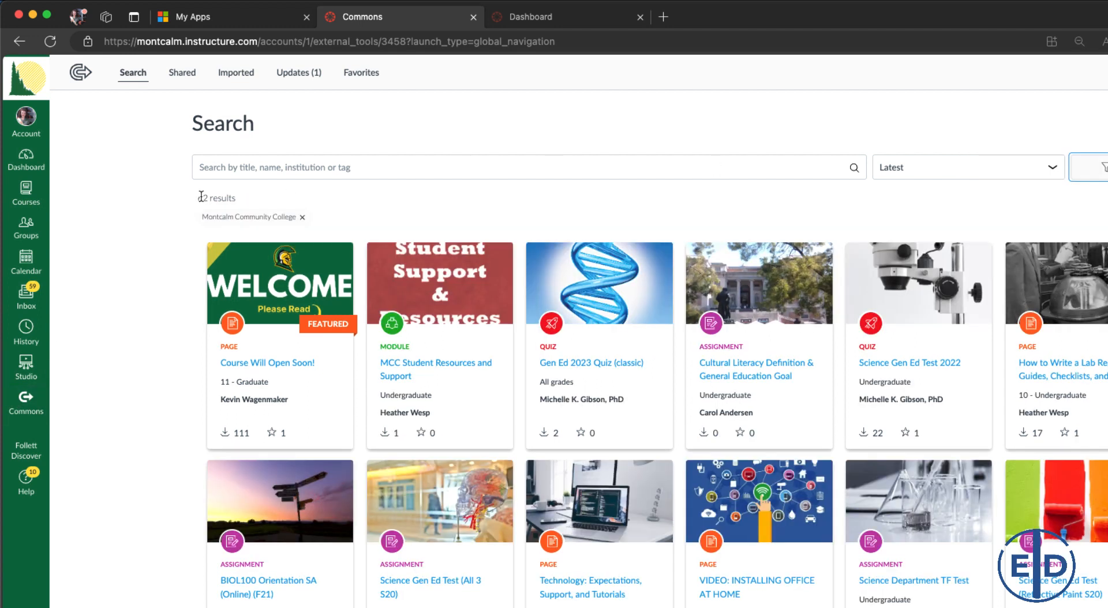
click(220, 168)
text(course will open soon)
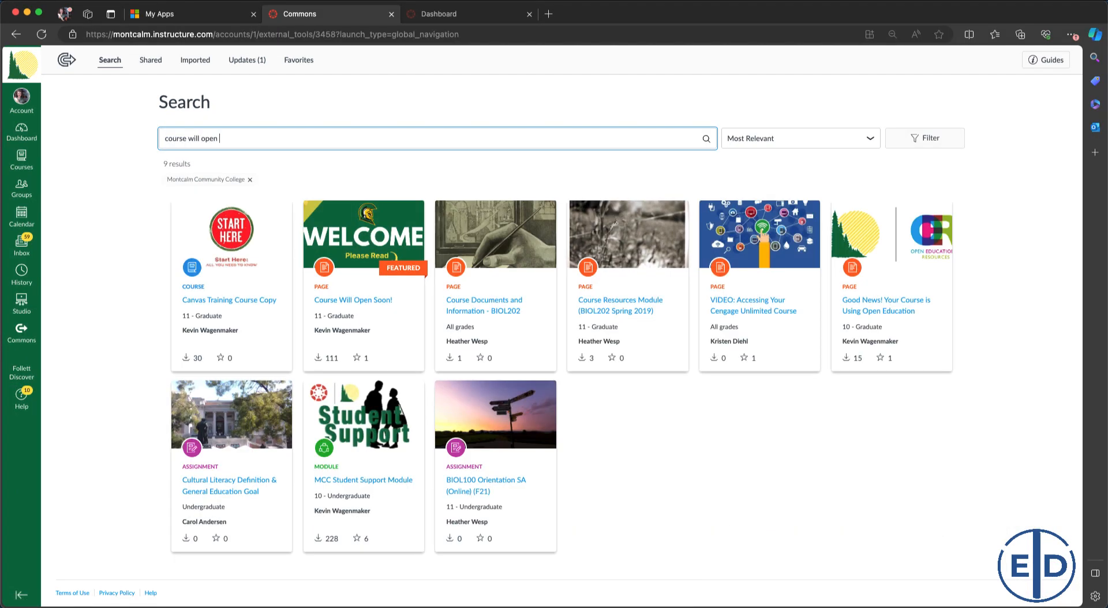
click(259, 301)
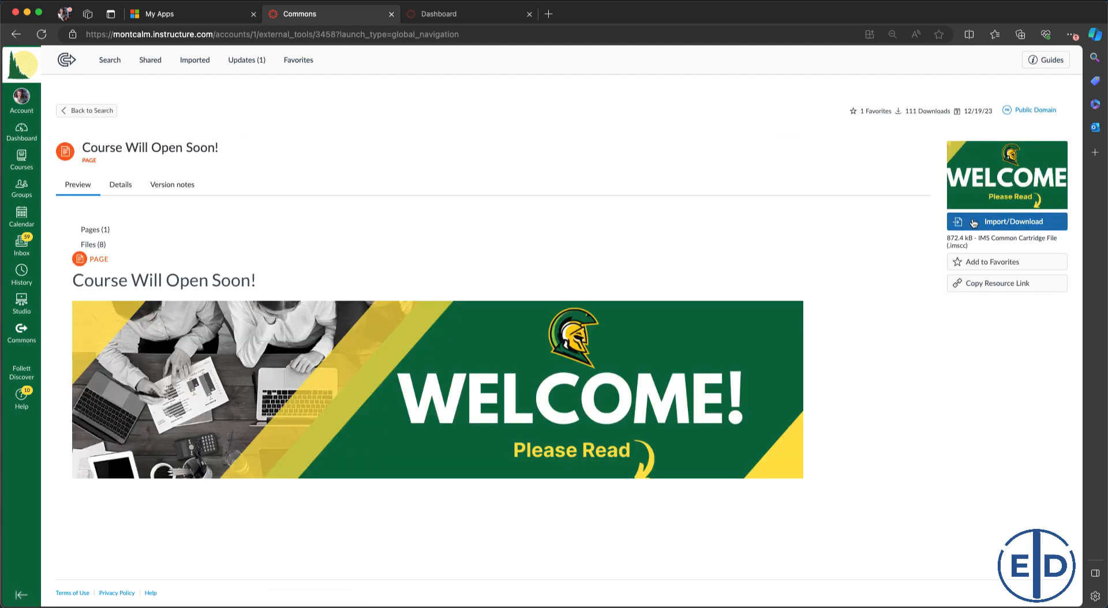
Import the "Course Will Open Soon!" resource into New Course 101 only.
click(974, 224)
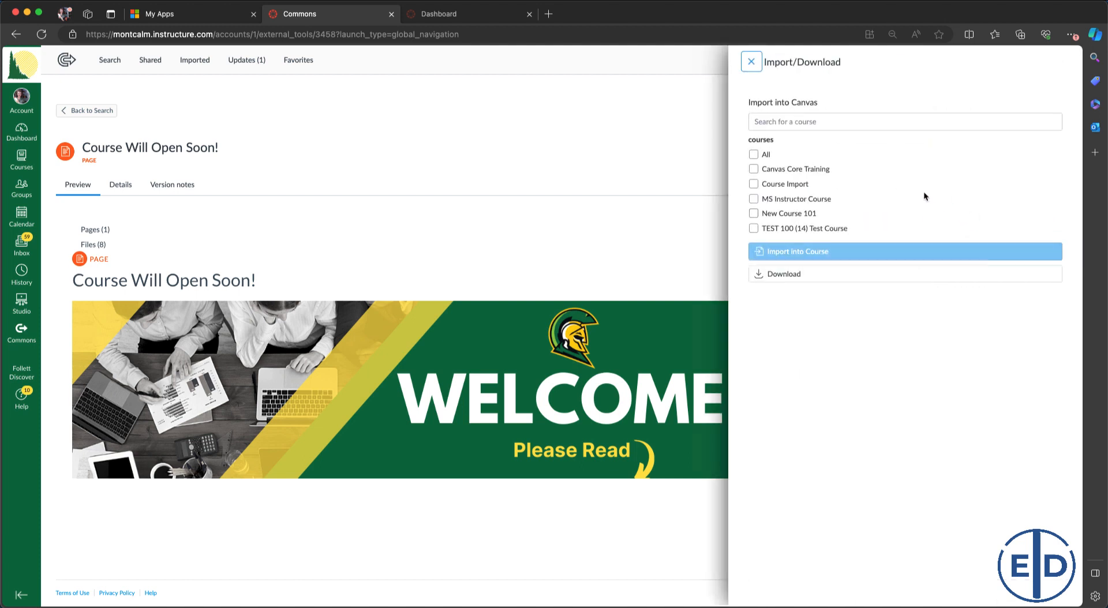
click(754, 214)
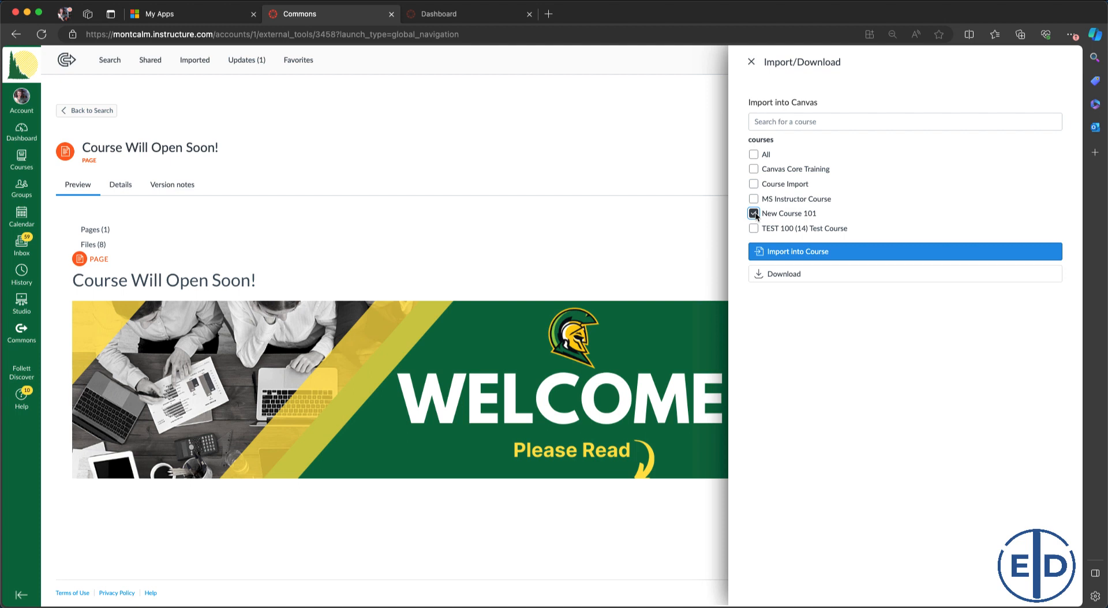
click(755, 169)
click(754, 169)
click(817, 252)
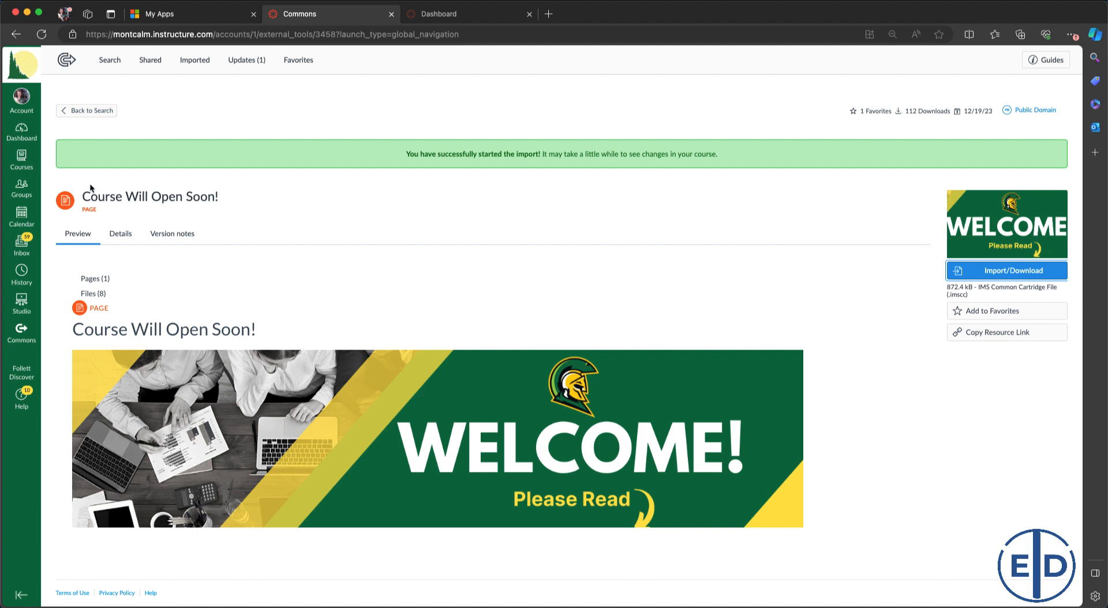
Open New Course 101 and check the status of the import on its Import Course Content page.
click(20, 134)
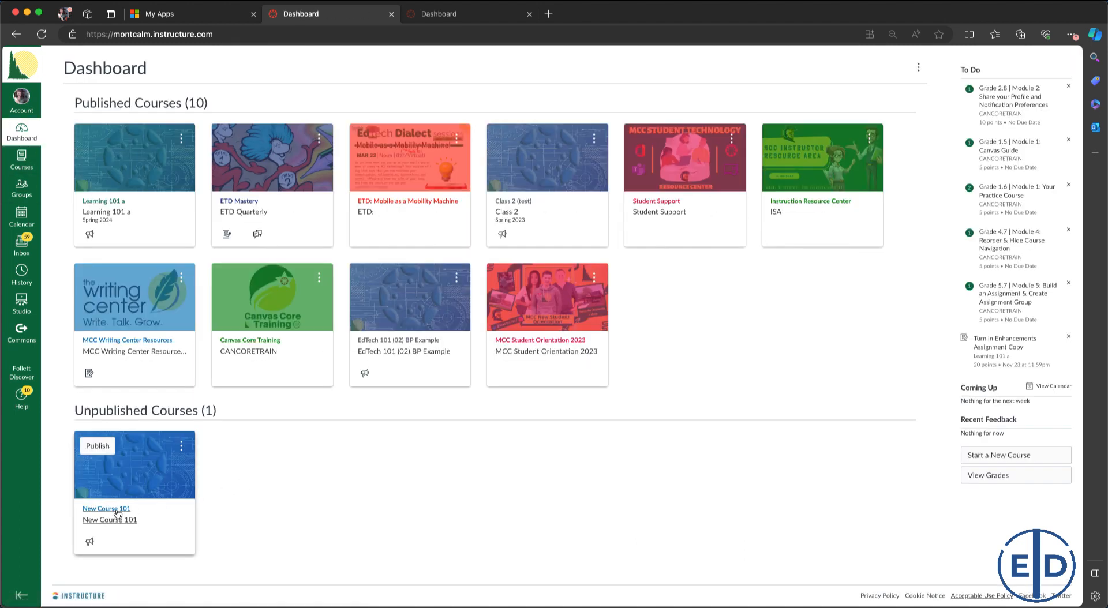
click(103, 510)
scroll(91, 512, down, 5)
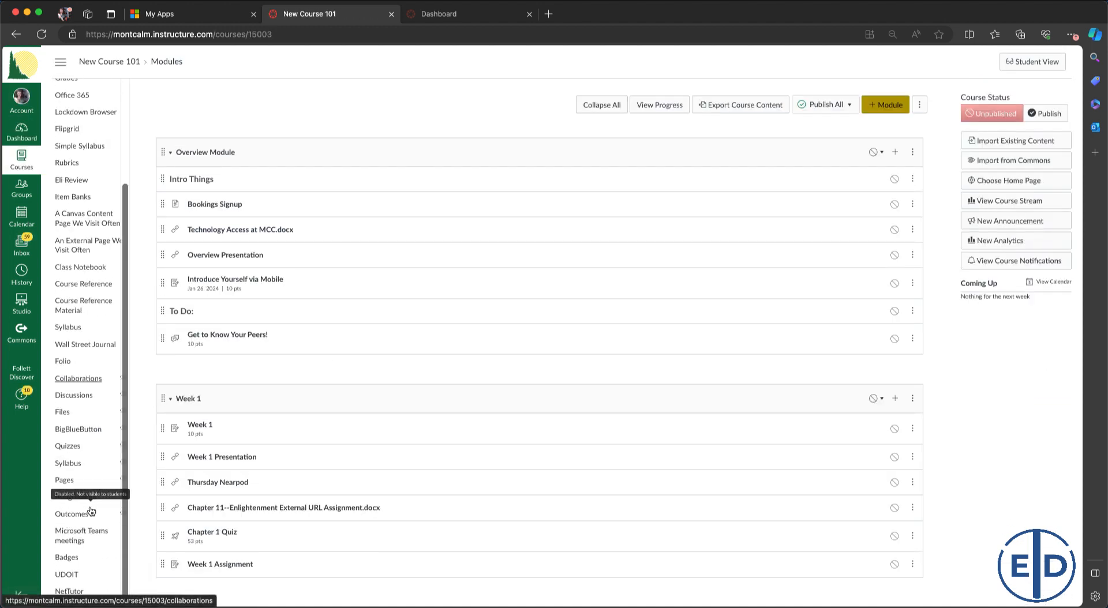
click(67, 600)
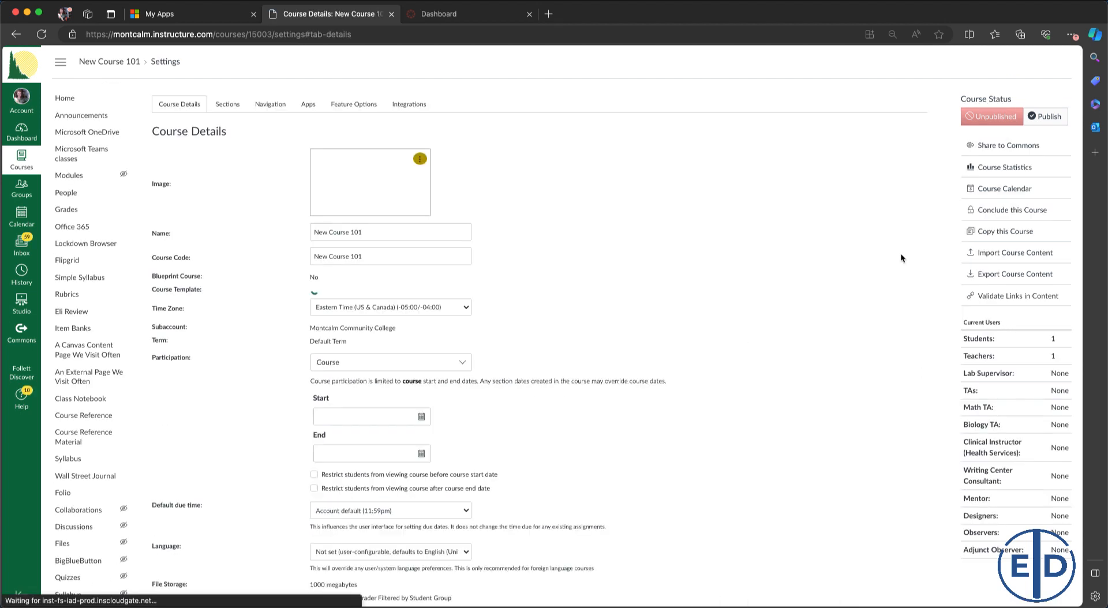
click(1007, 253)
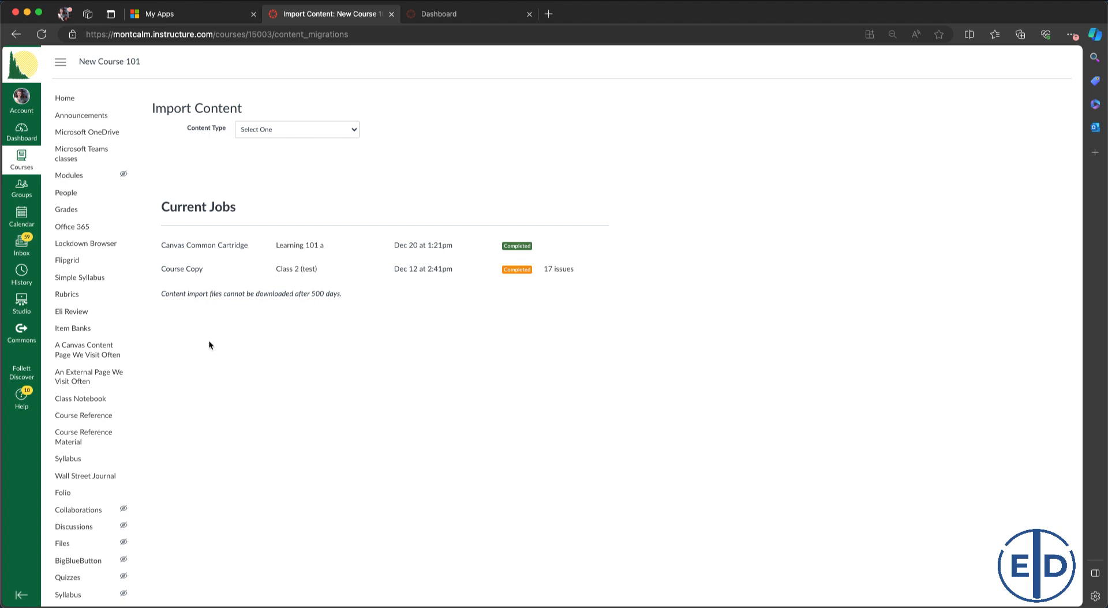
Open the imported "Course Will Open Soon!" page from the list of all pages in New Course 101.
scroll(91, 347, down, 5)
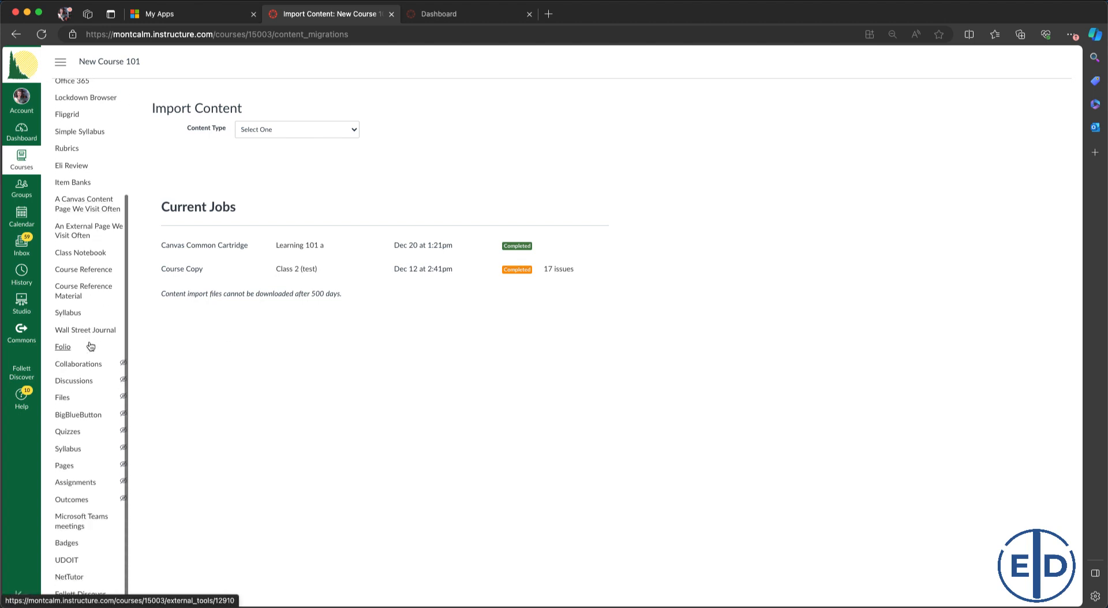
click(65, 465)
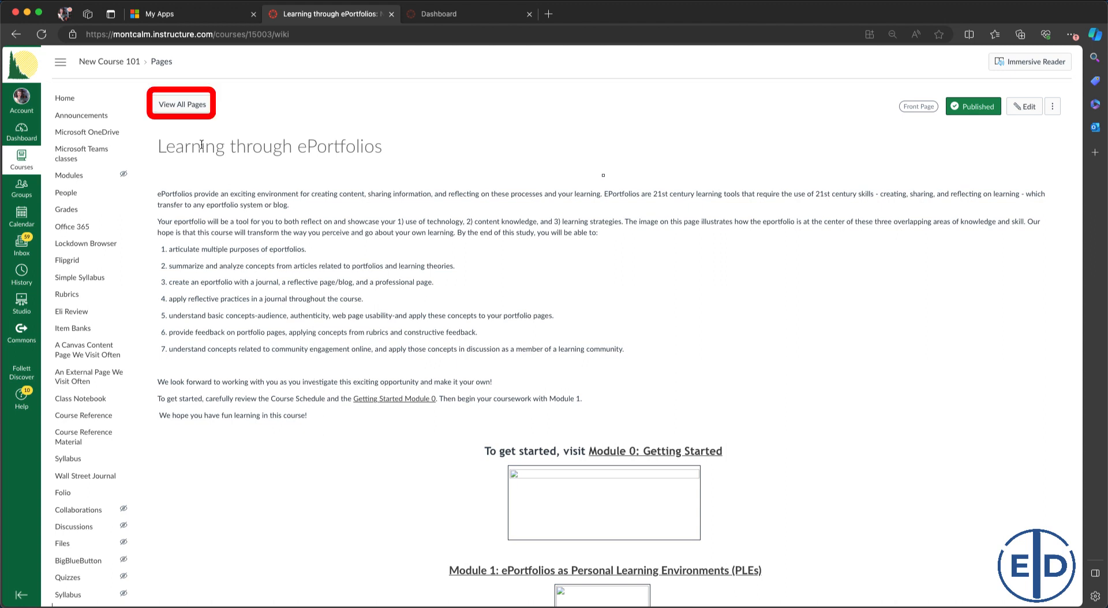
click(190, 106)
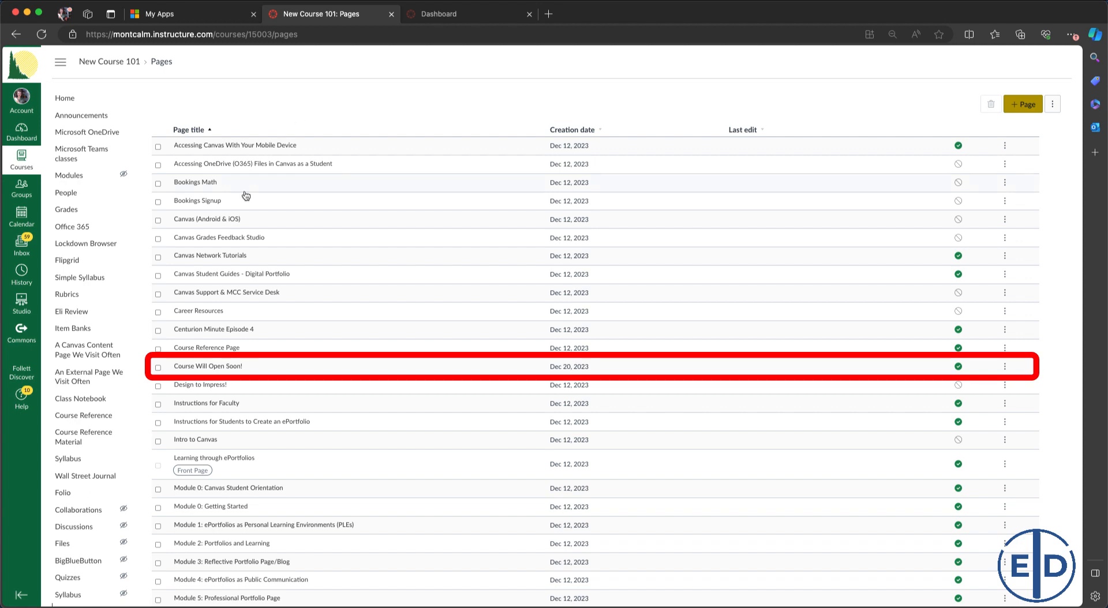
click(221, 370)
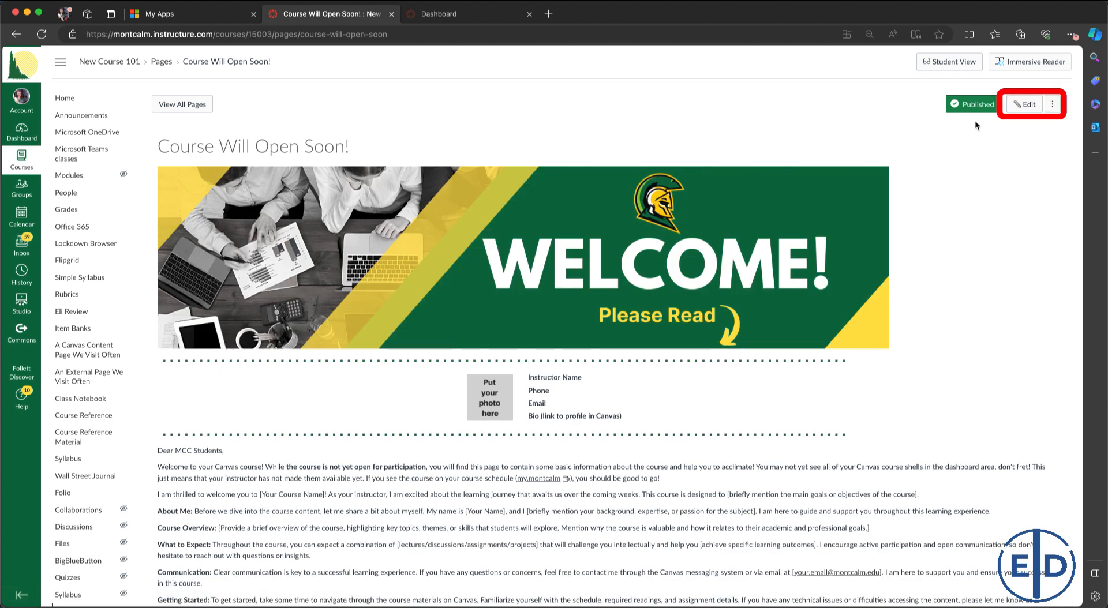
Open the "Course Will Open Soon!" page for editing, review its template content down to the Helpful Info banner and save the page.
click(1023, 104)
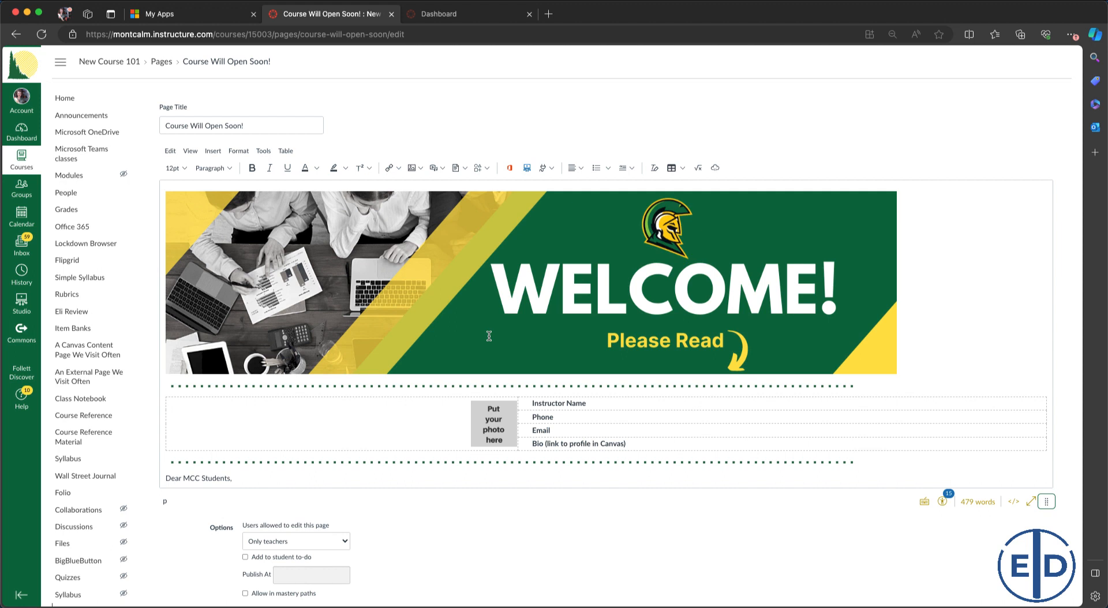
scroll(528, 367, down, 5)
scroll(634, 465, down, 6)
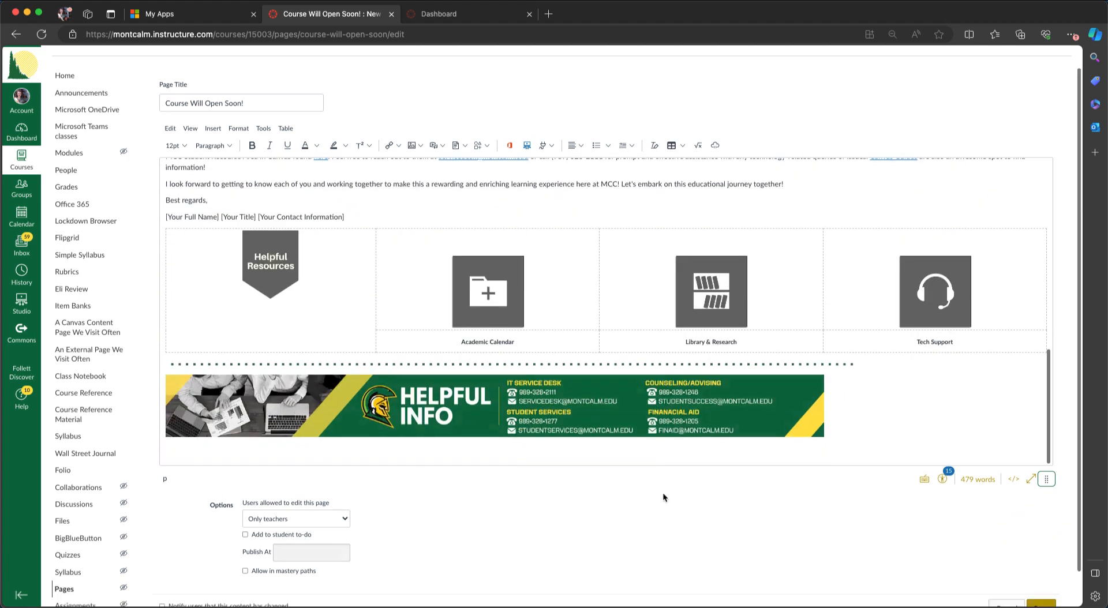
click(1045, 571)
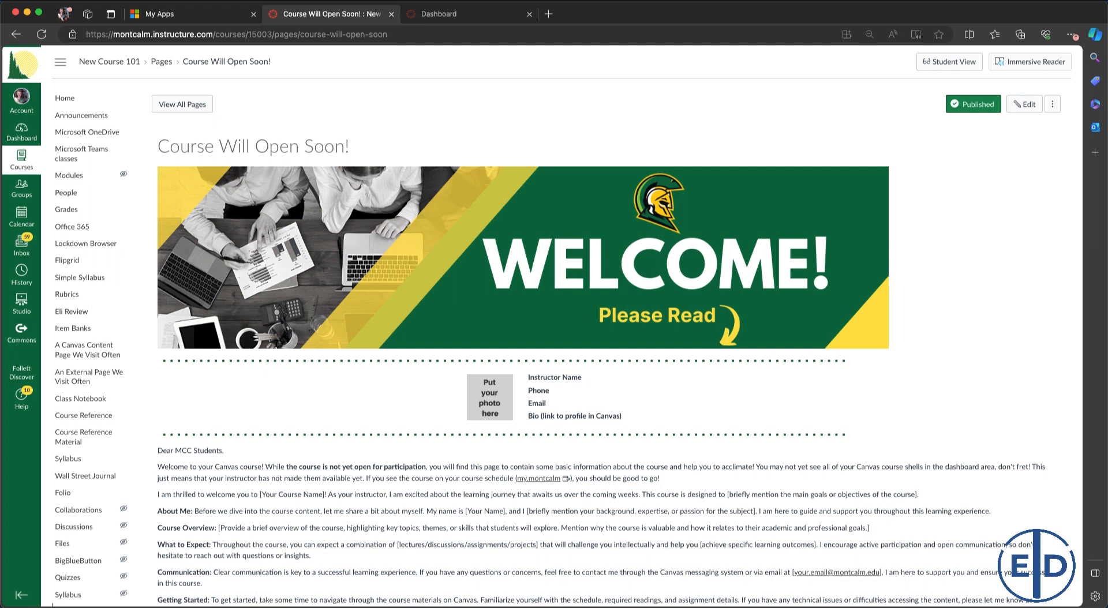
Set "Course Will Open Soon!" as the front page from the list of all pages.
click(181, 105)
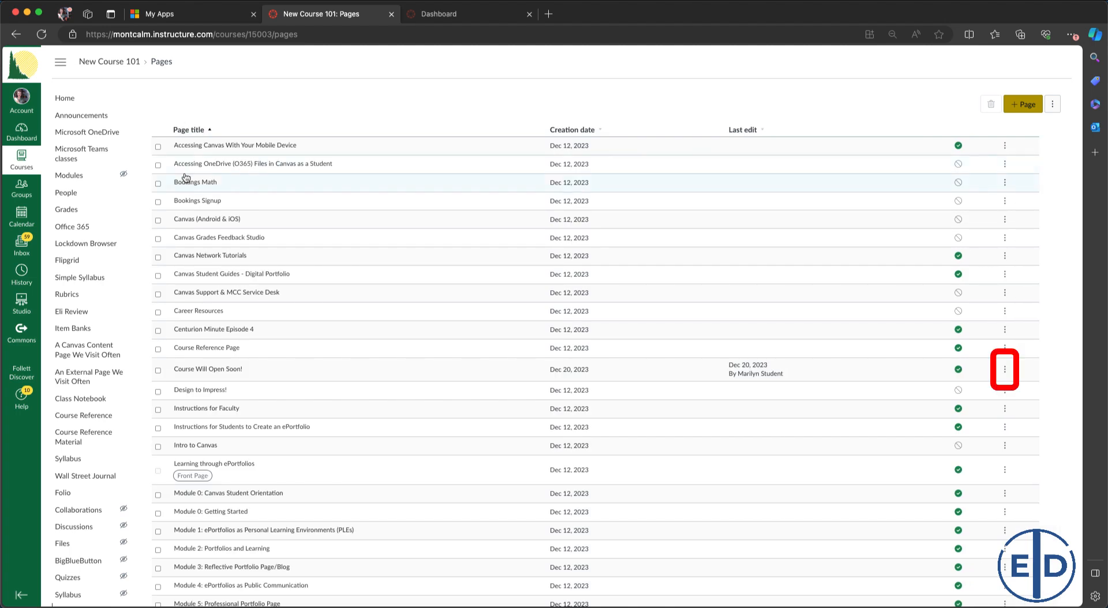
click(1006, 370)
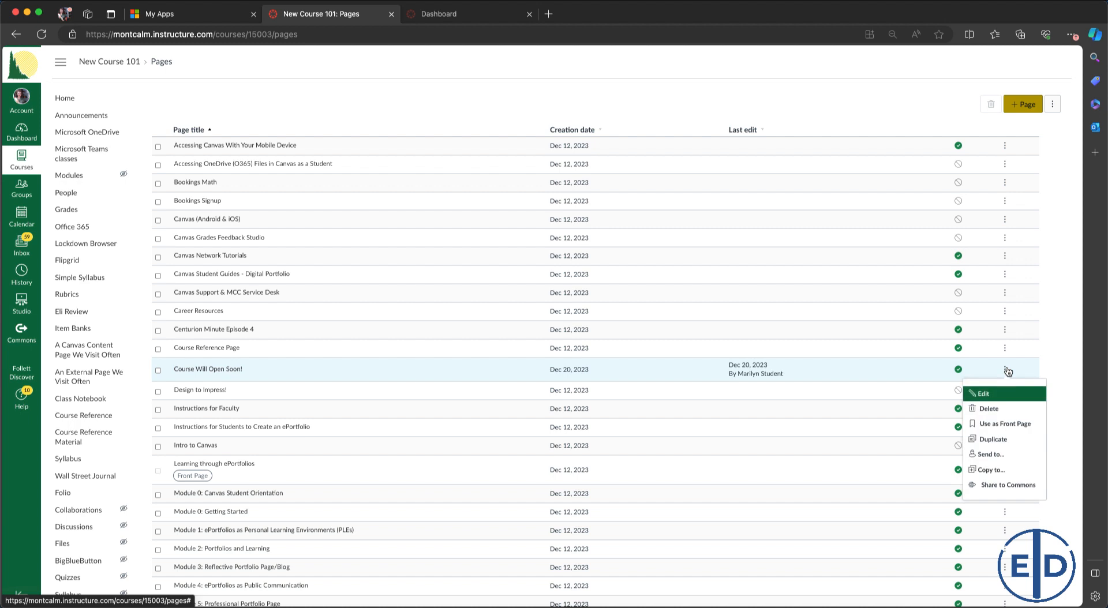
click(1002, 425)
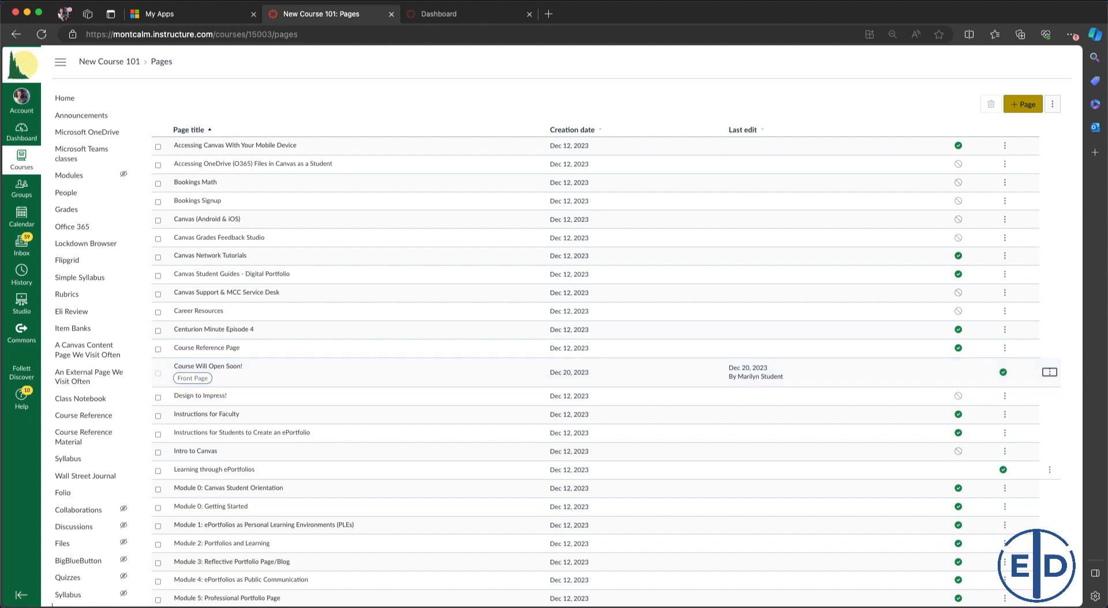
Change the home page of New Course 101 to Pages Front Page and save the choice.
click(68, 100)
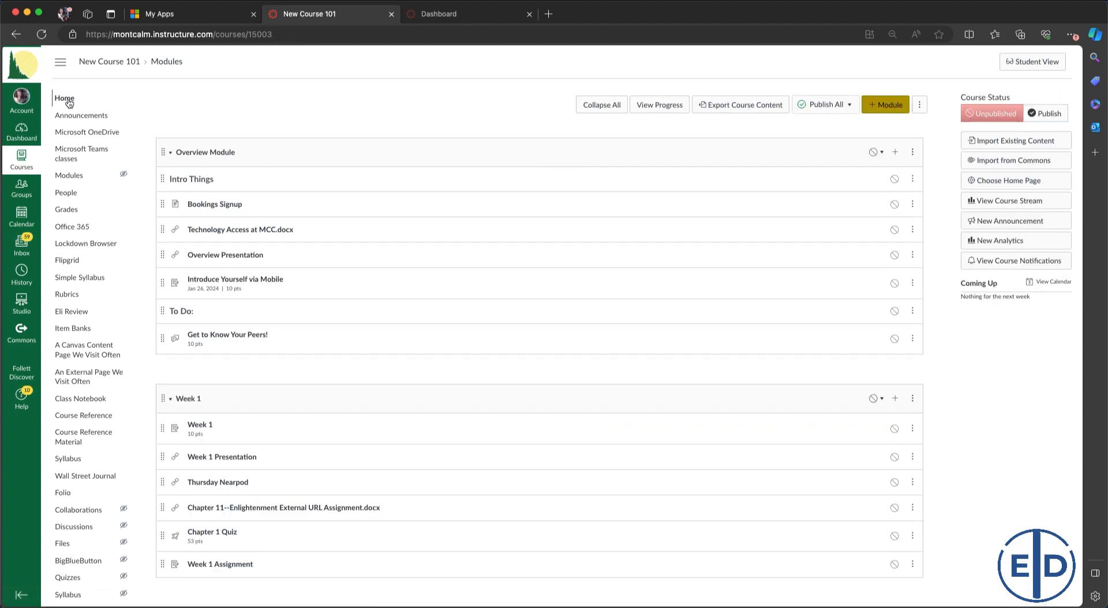
click(980, 181)
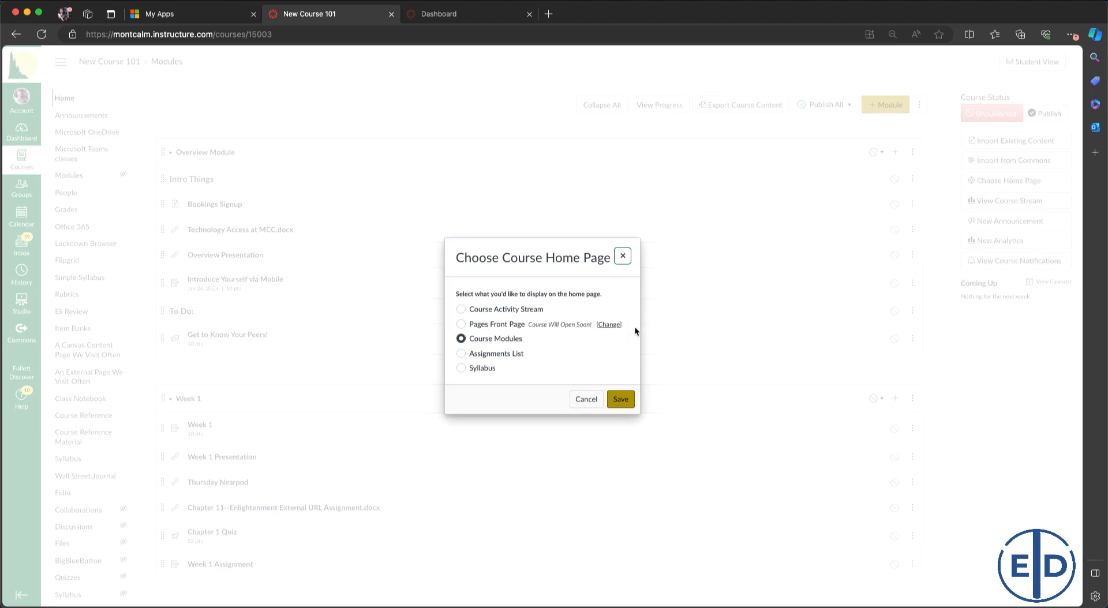
click(461, 324)
click(617, 402)
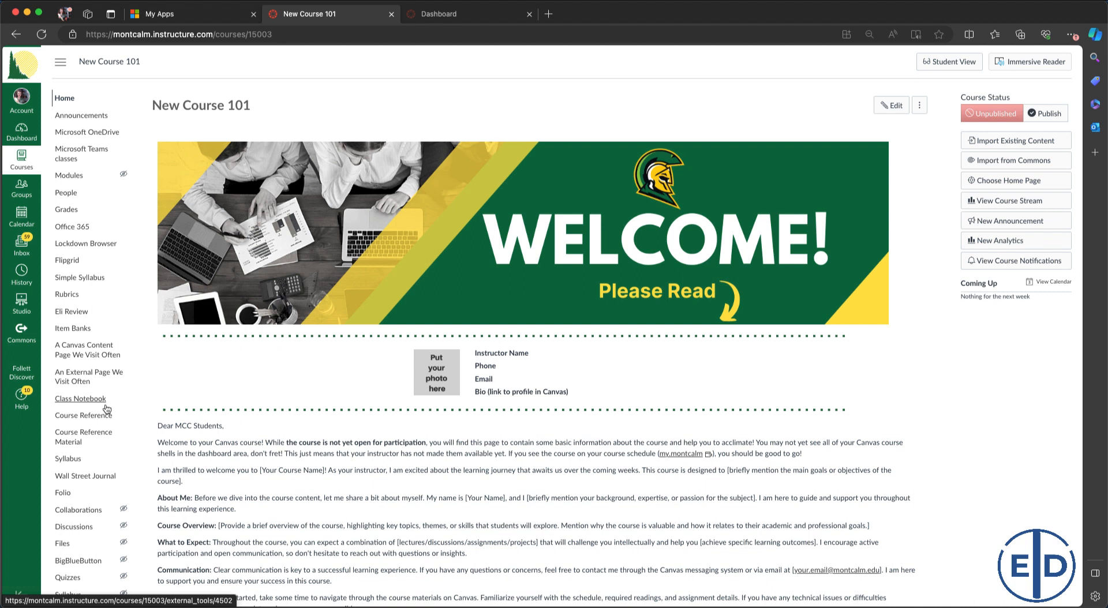
Look through the modules of New Course 101 and examine the publish status of their items.
click(81, 181)
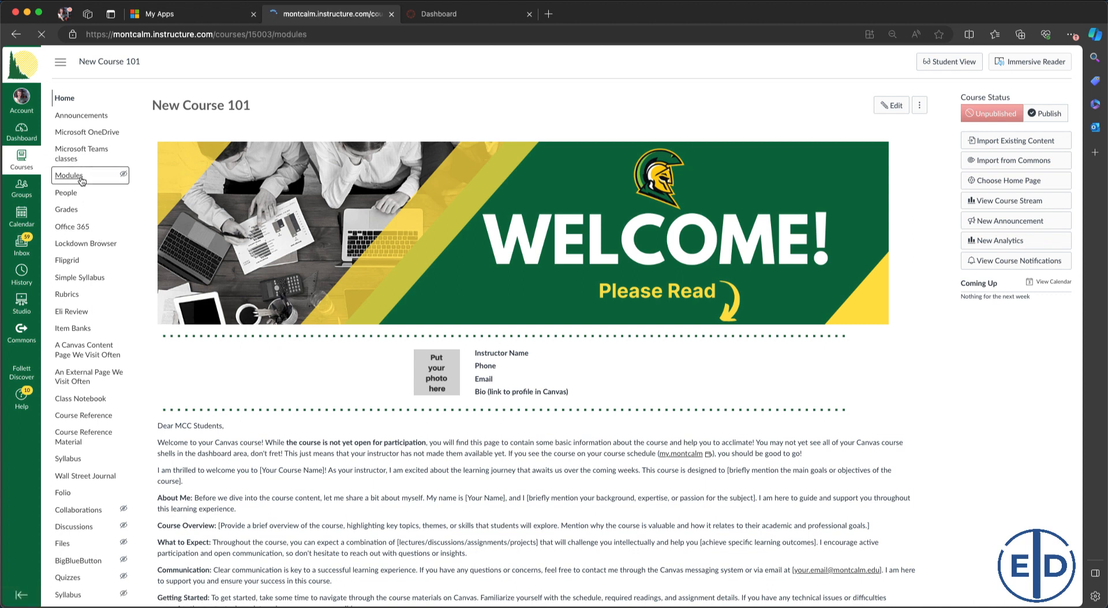
scroll(955, 225, down, 7)
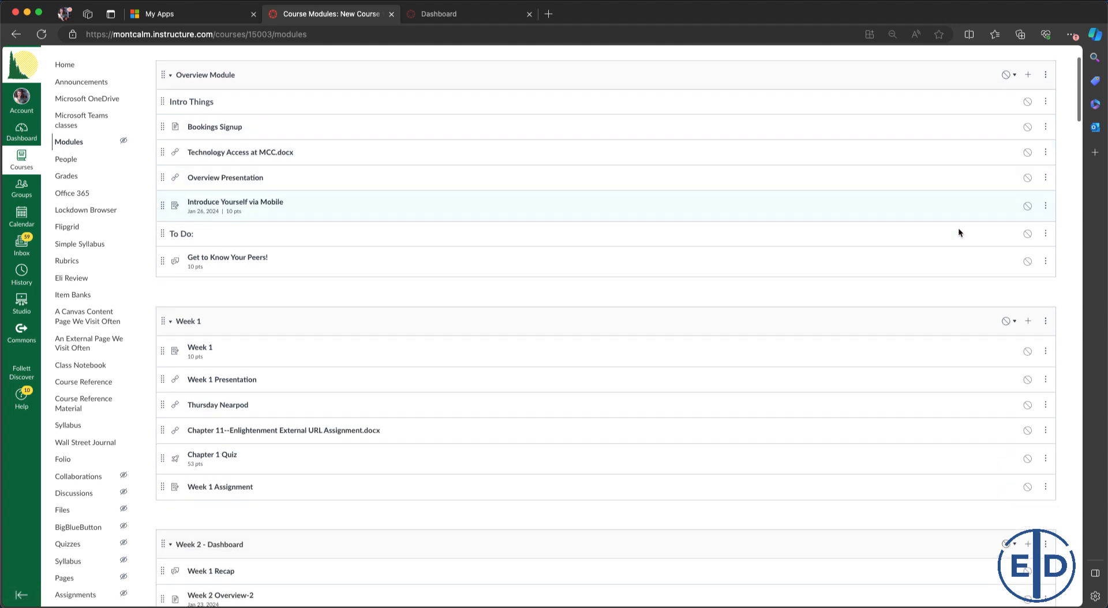
scroll(958, 228, down, 15)
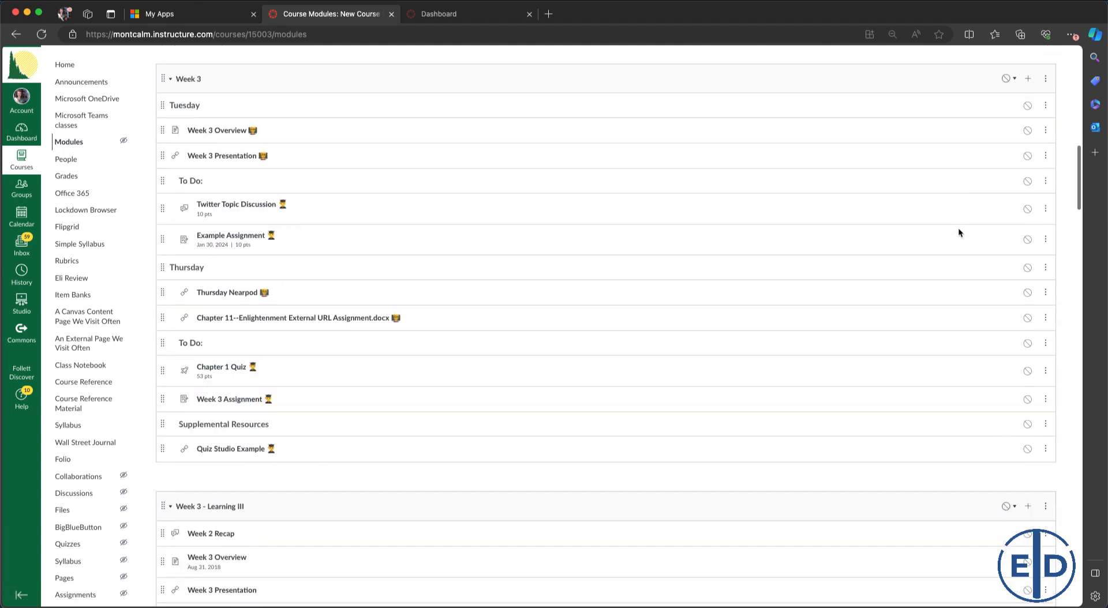
scroll(958, 232, down, 15)
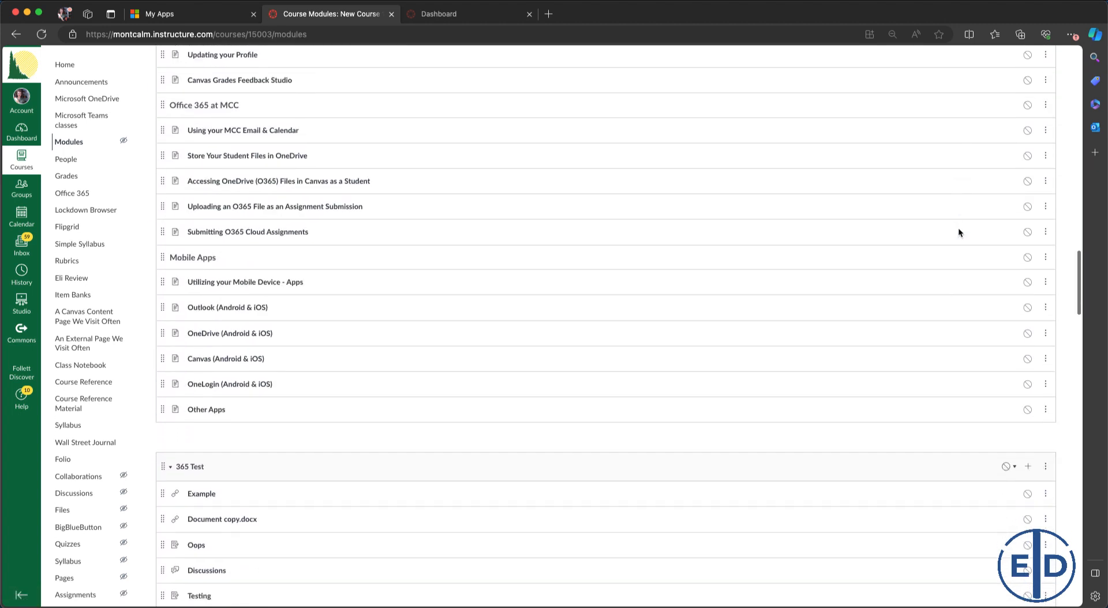
scroll(958, 231, down, 10)
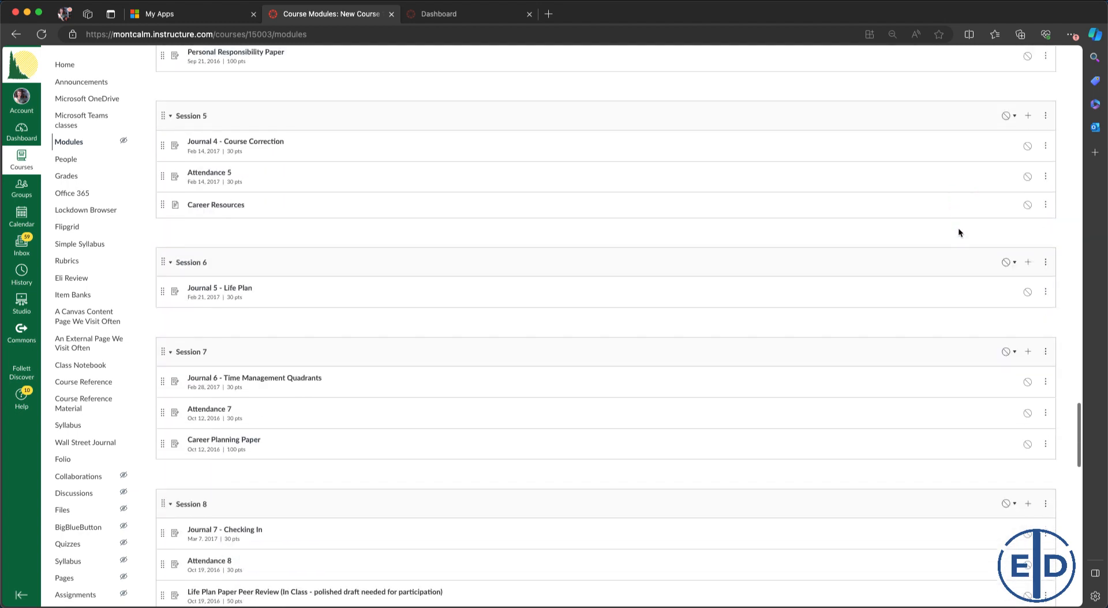
scroll(958, 232, up, 20)
scroll(957, 233, up, 4)
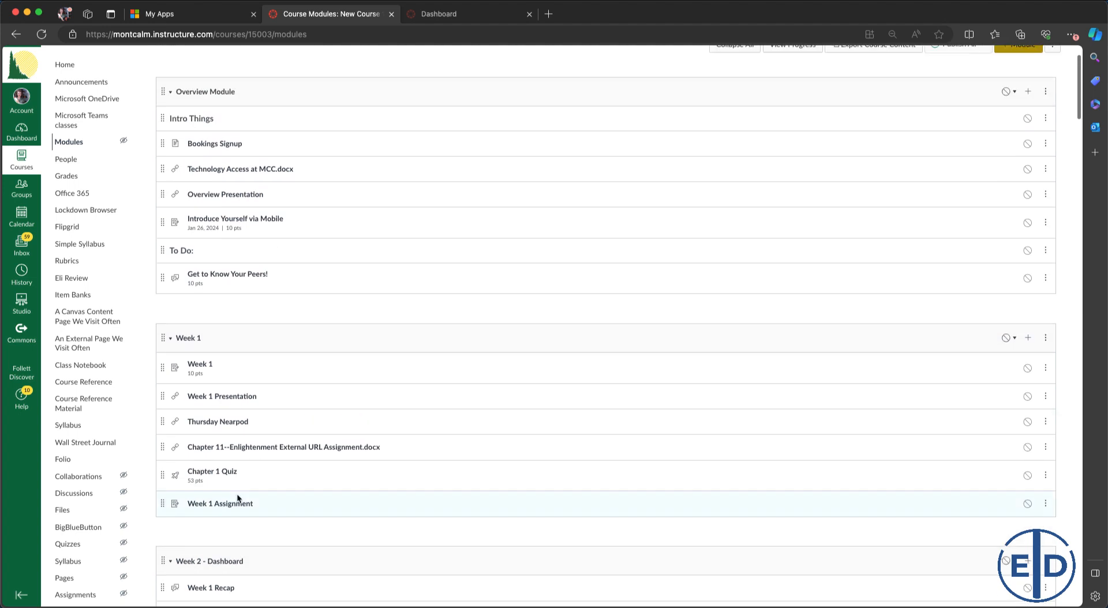
In the course's navigation settings, hide Badges, Microsoft Teams meetings, Folio, Wall Street Journal and Syllabus from students.
scroll(68, 558, down, 3)
click(68, 564)
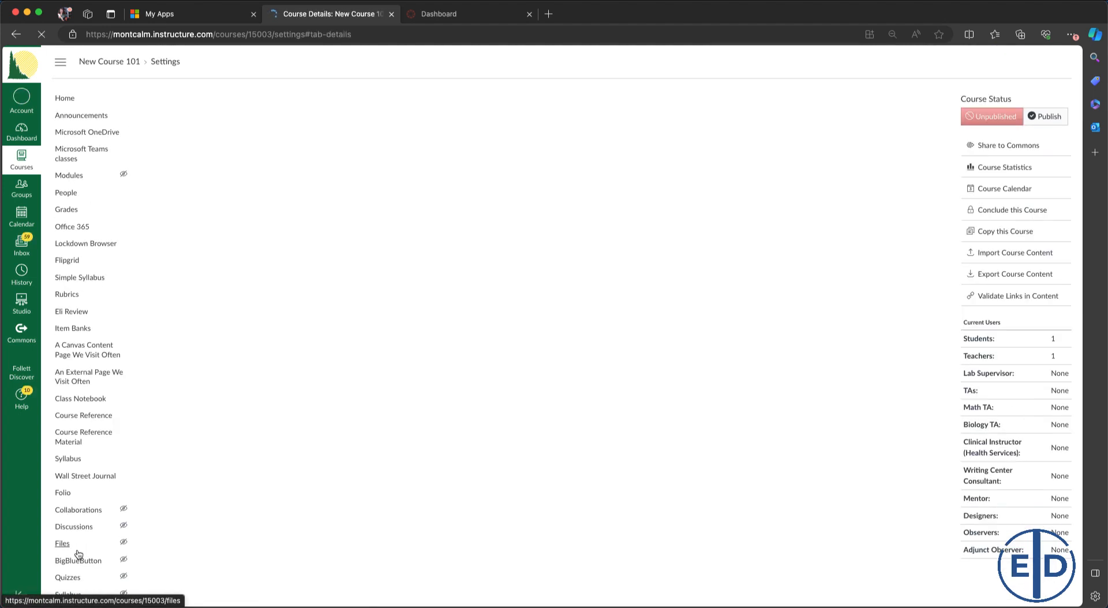
click(265, 104)
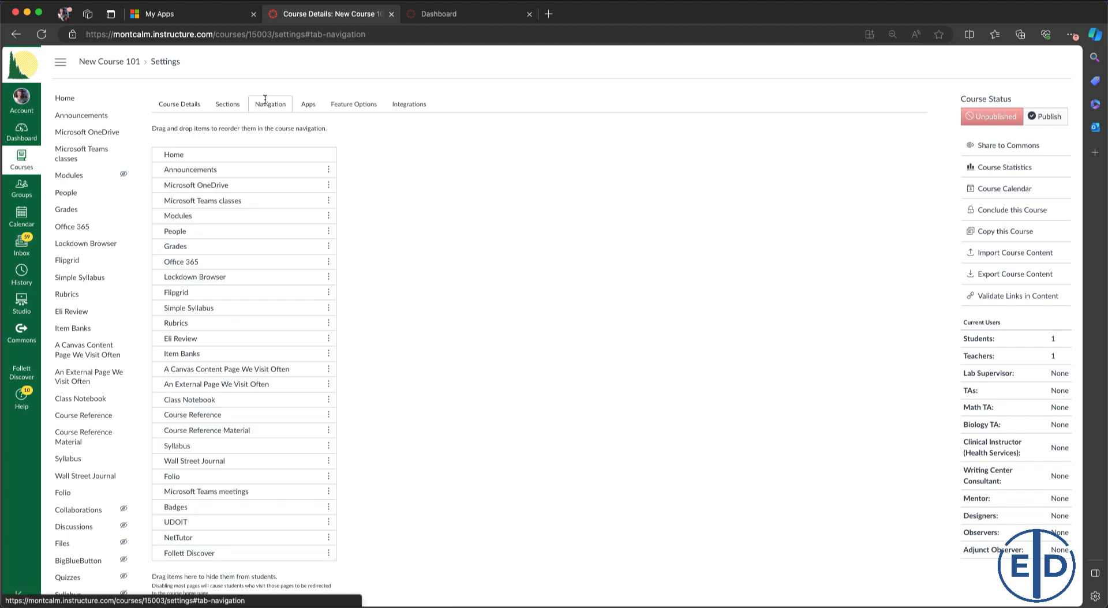
scroll(230, 381, down, 3)
scroll(229, 392, up, 1)
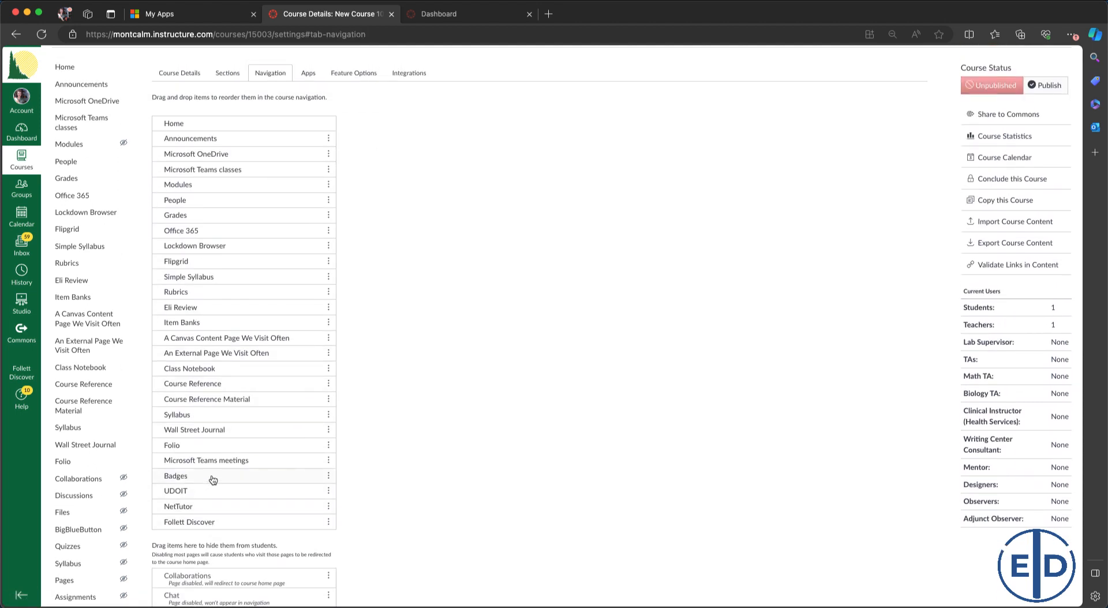
drag(213, 480, 218, 593)
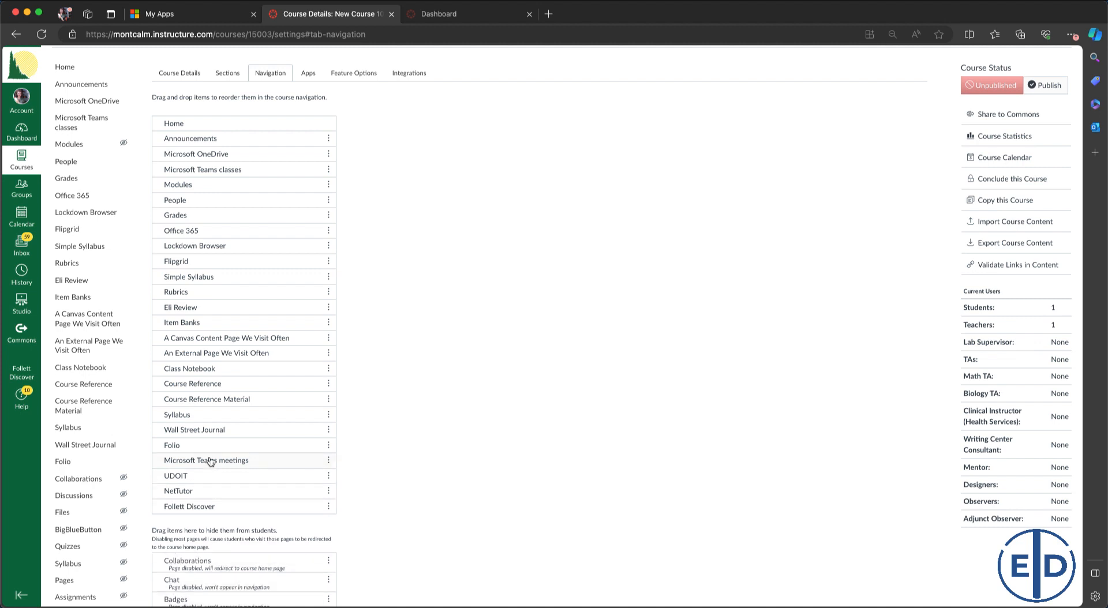
drag(209, 460, 211, 569)
drag(192, 443, 202, 540)
drag(202, 431, 202, 552)
drag(196, 416, 207, 532)
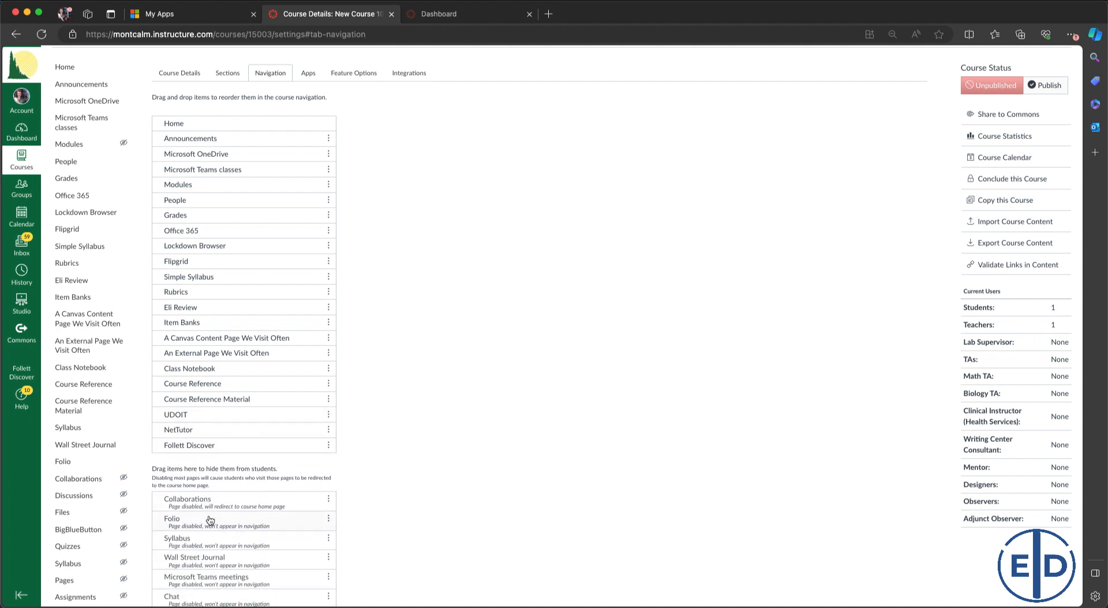
Hide Course Reference Material, Course Reference, Class Notebook, An External Page We Visit Often, A Canvas Content Page We Visit Often and Item Banks from students.
drag(232, 401, 235, 546)
drag(231, 382, 234, 504)
drag(232, 369, 234, 473)
drag(232, 339, 233, 458)
drag(228, 325, 210, 412)
Hide Eli Review, Rubrics, Flipgrid, Lockdown Browser, Microsoft Teams classes and Microsoft OneDrive from students in the course navigation.
drag(210, 294, 210, 415)
drag(210, 264, 212, 400)
drag(211, 248, 211, 385)
drag(202, 172, 206, 374)
drag(197, 158, 233, 426)
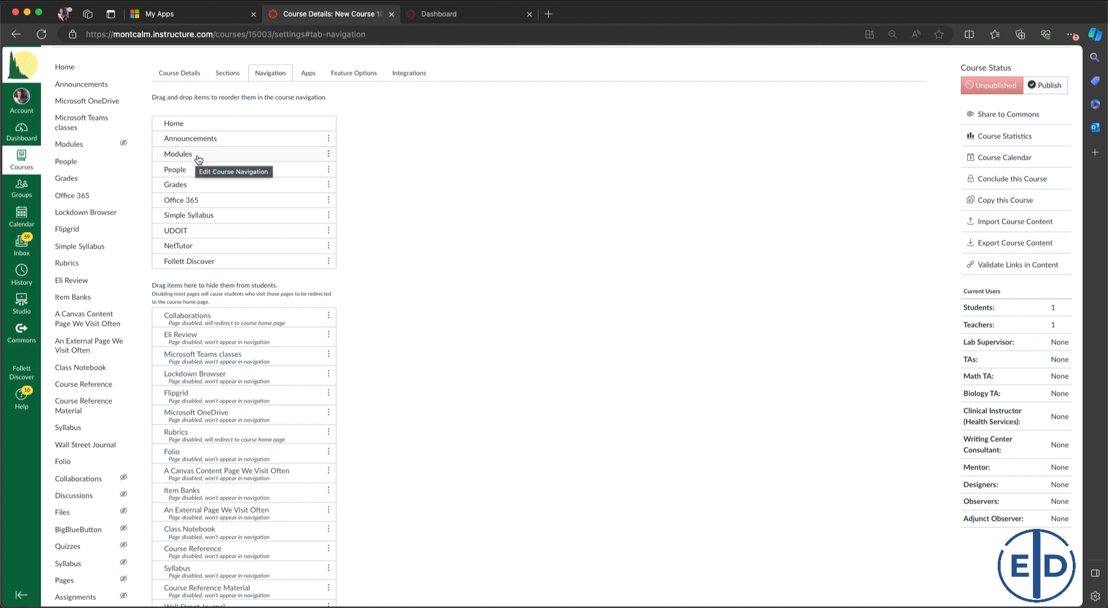
Save the changes to New Course 101's course navigation settings.
scroll(403, 344, down, 4)
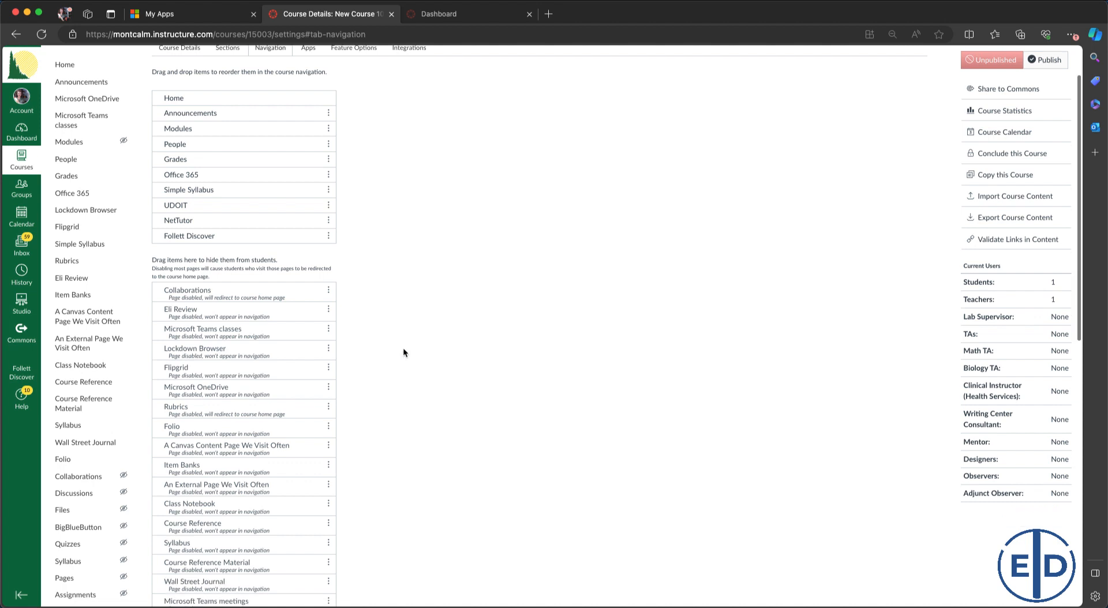
scroll(403, 353, down, 7)
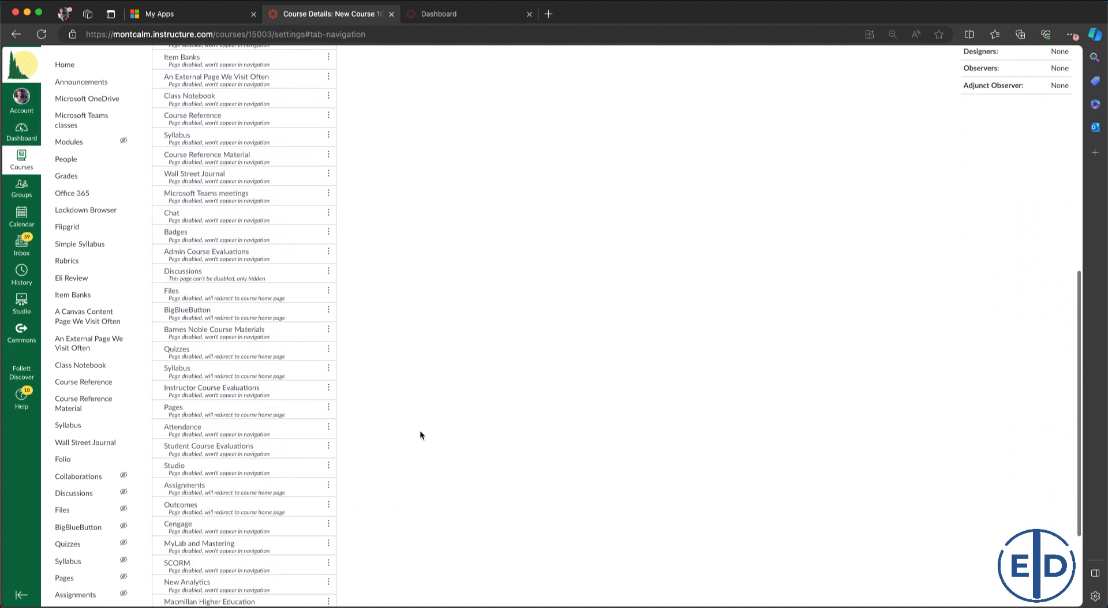
click(162, 566)
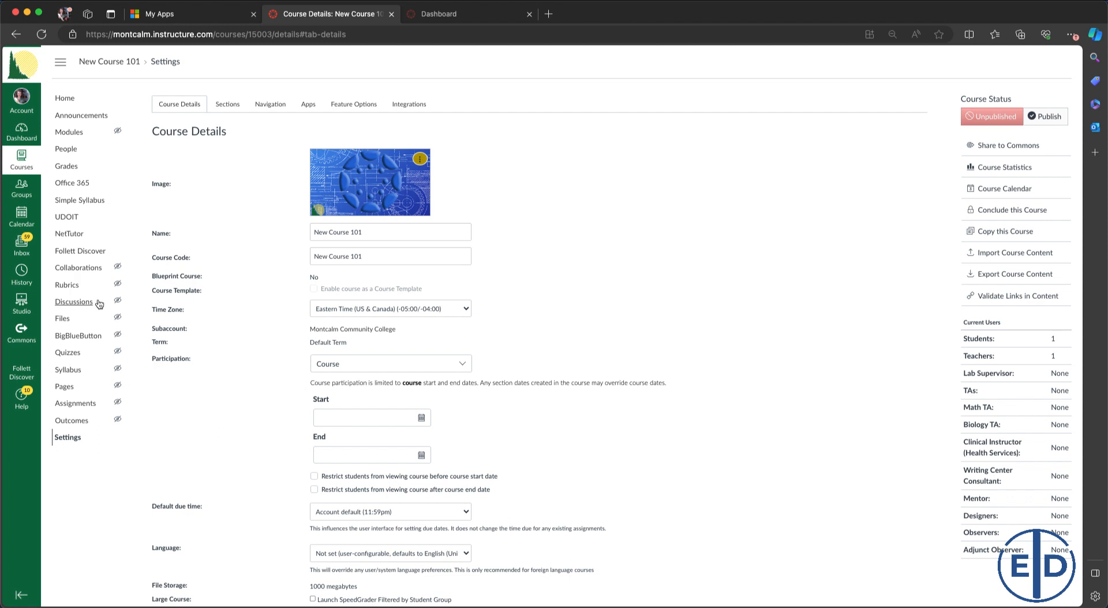
Return to New Course 101's home page and publish the course.
click(73, 100)
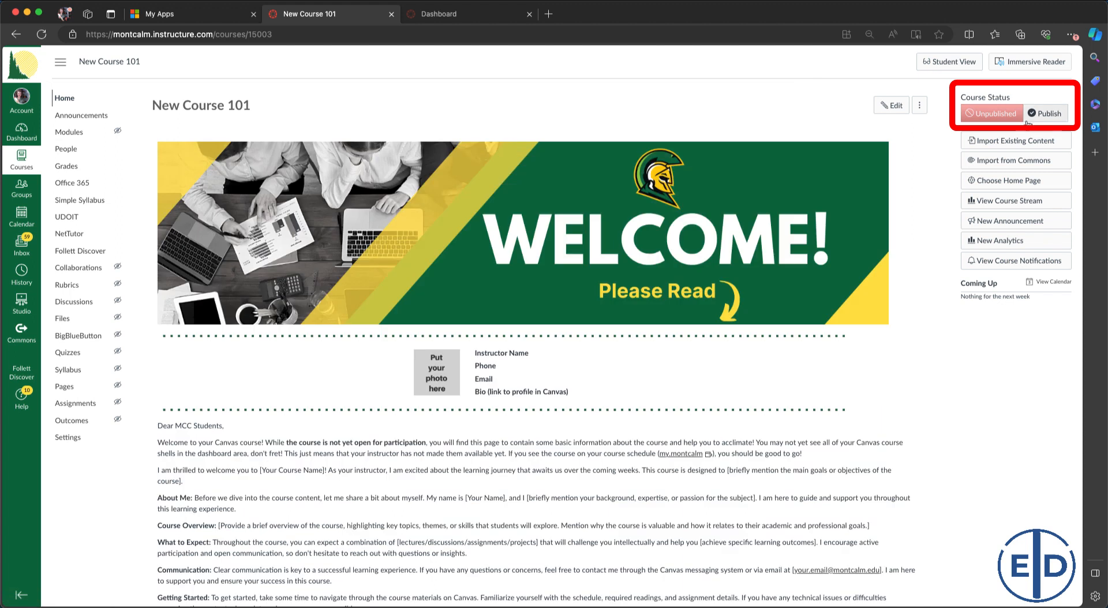
click(1044, 116)
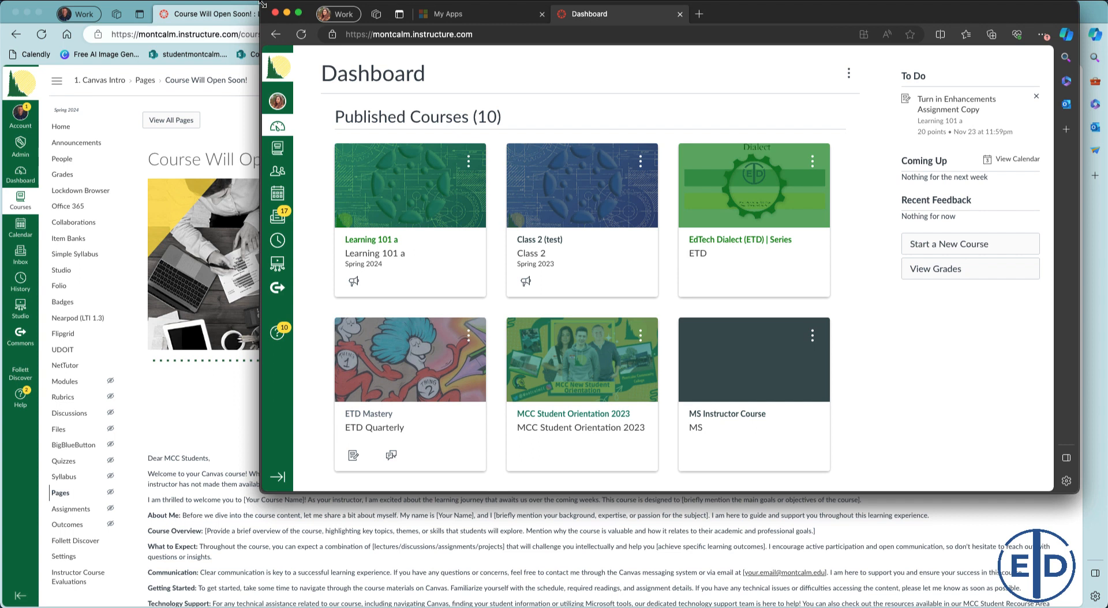
Switch to the student account's browser window, reload its Dashboard and accept the invitation to join New Course 101.
drag(262, 5, 3, 3)
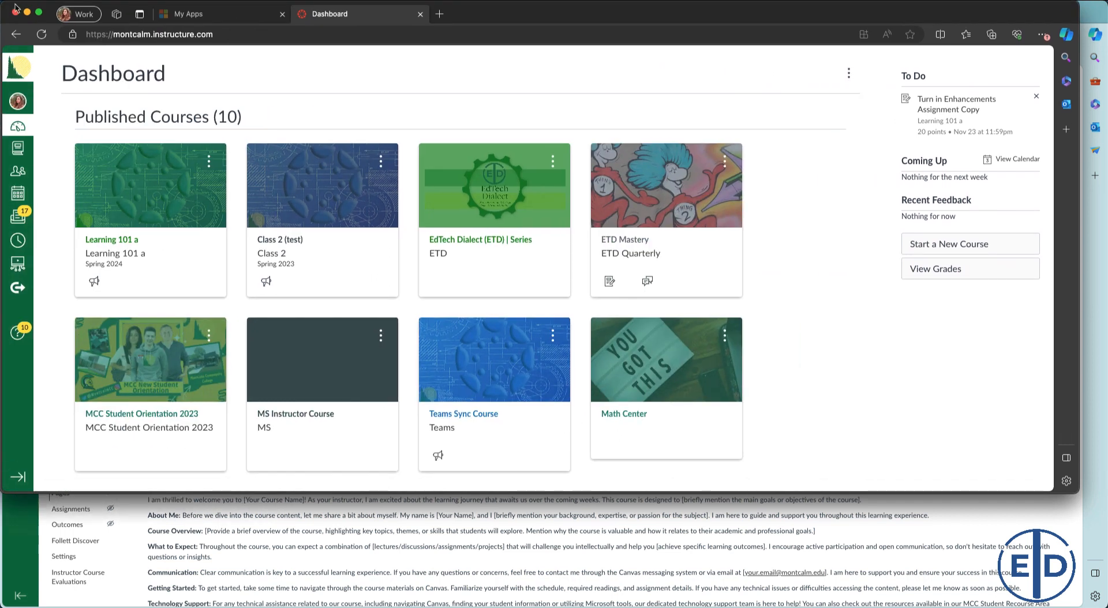
click(123, 248)
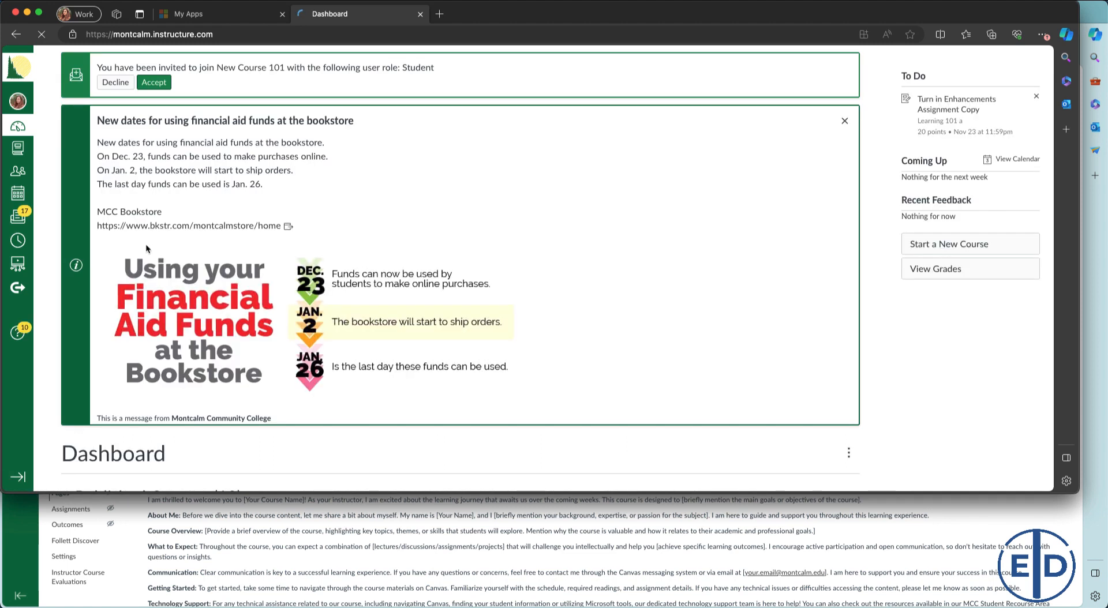
click(167, 84)
Open New Course 101 from the student's Dashboard and look over its home page and navigation items.
scroll(254, 318, down, 5)
scroll(253, 319, down, 3)
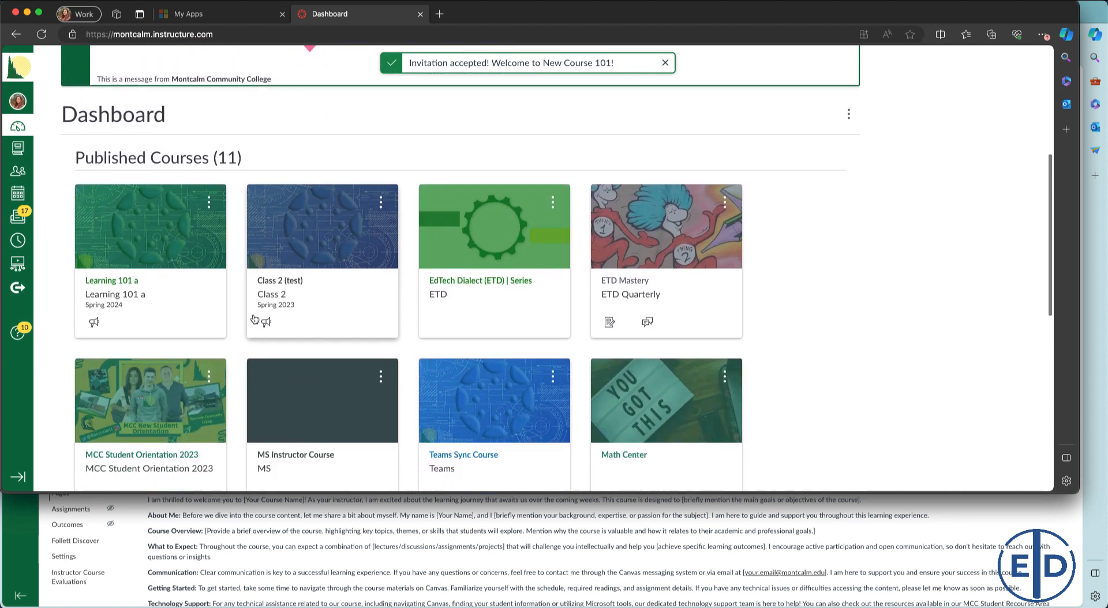
scroll(252, 317, down, 4)
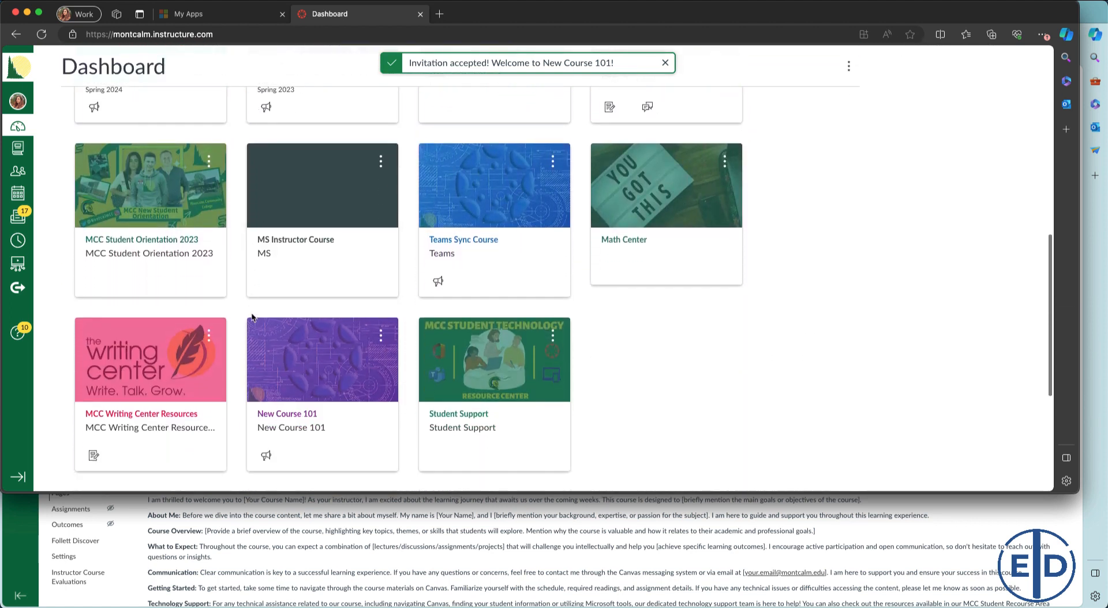
click(287, 377)
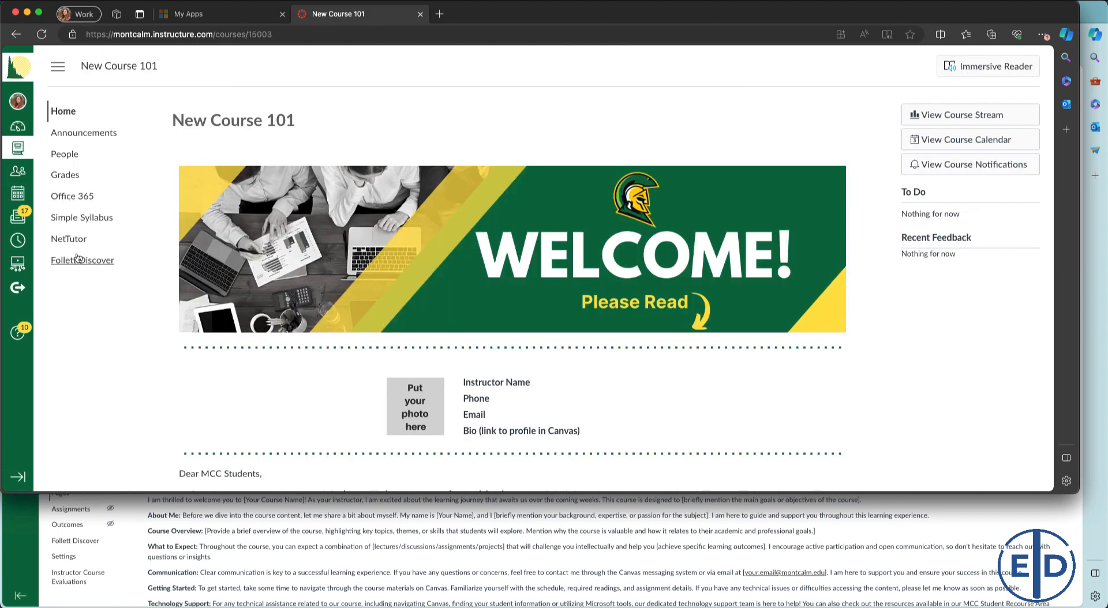
scroll(283, 342, down, 5)
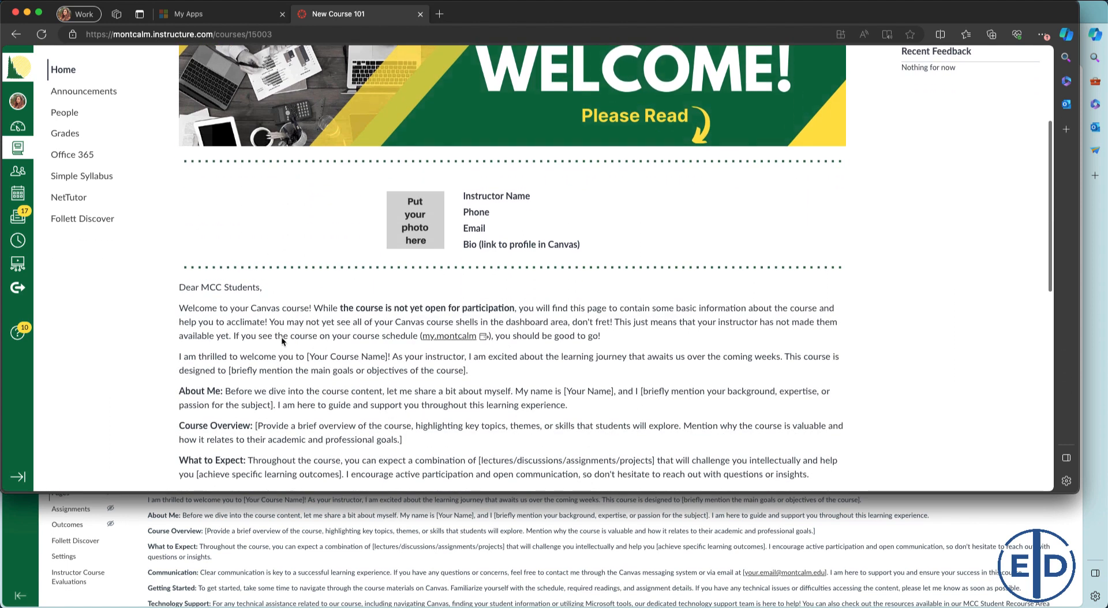